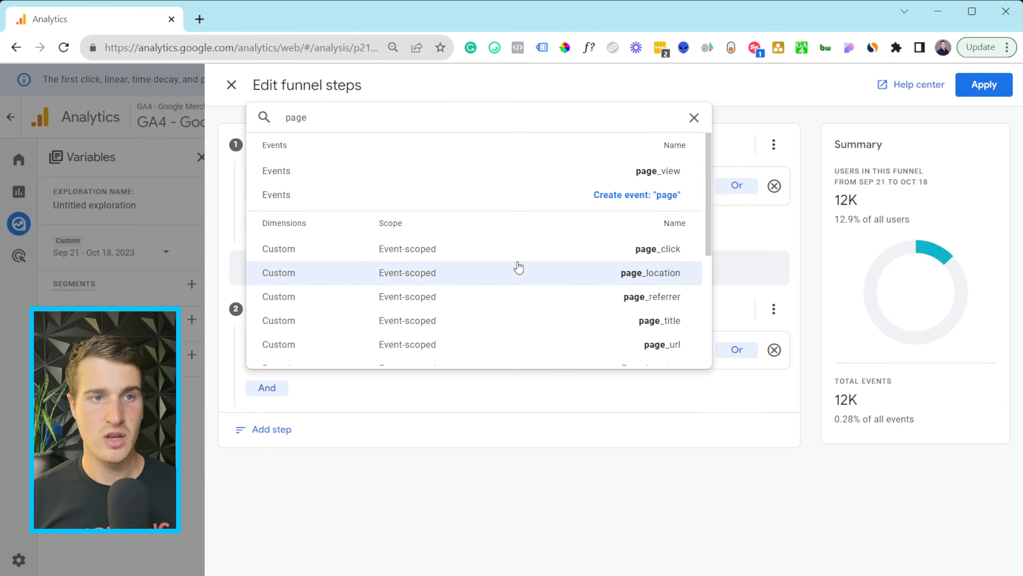
- Try a page_location condition with the basket.html URL for Add To Cart, then cancel it
{"action": "left_click", "coordinate": [521, 273]}
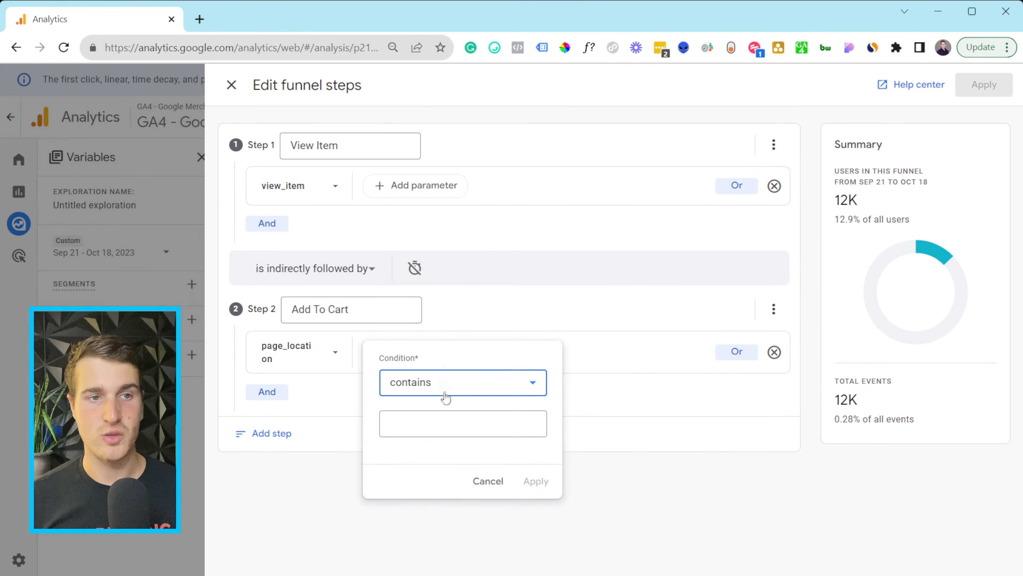
{"action": "left_click", "coordinate": [445, 422]}
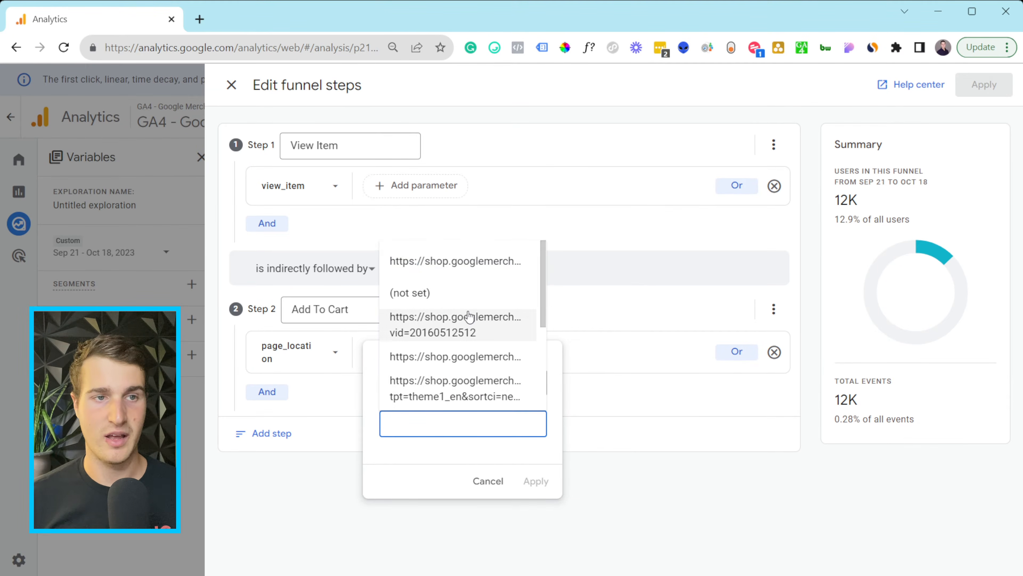
{"action": "left_click", "coordinate": [468, 323]}
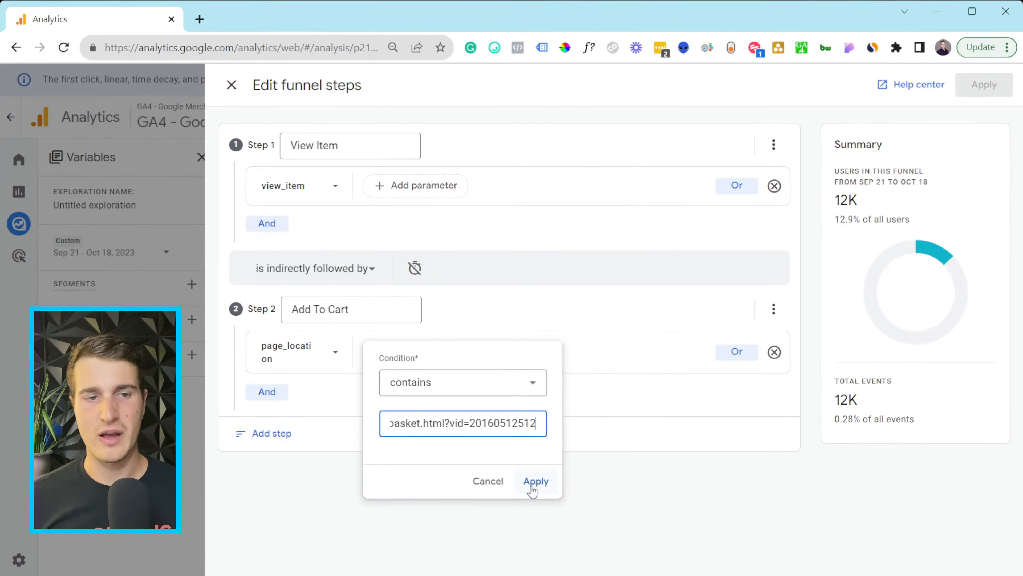
{"action": "left_click", "coordinate": [488, 482]}
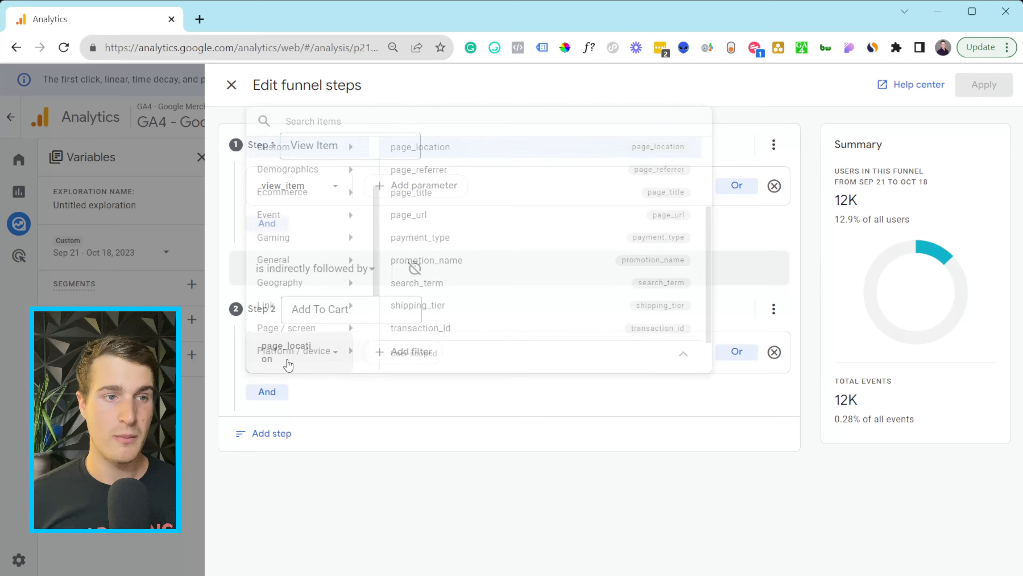
- Base the Add To Cart step on the add_to_cart event
{"action": "left_click", "coordinate": [304, 215]}
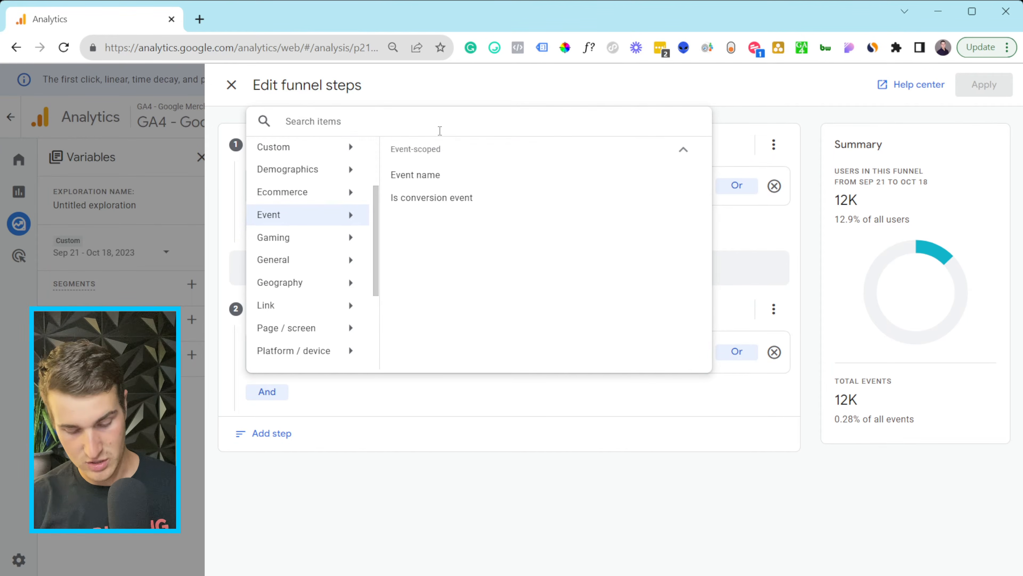
{"action": "type", "text": "add"}
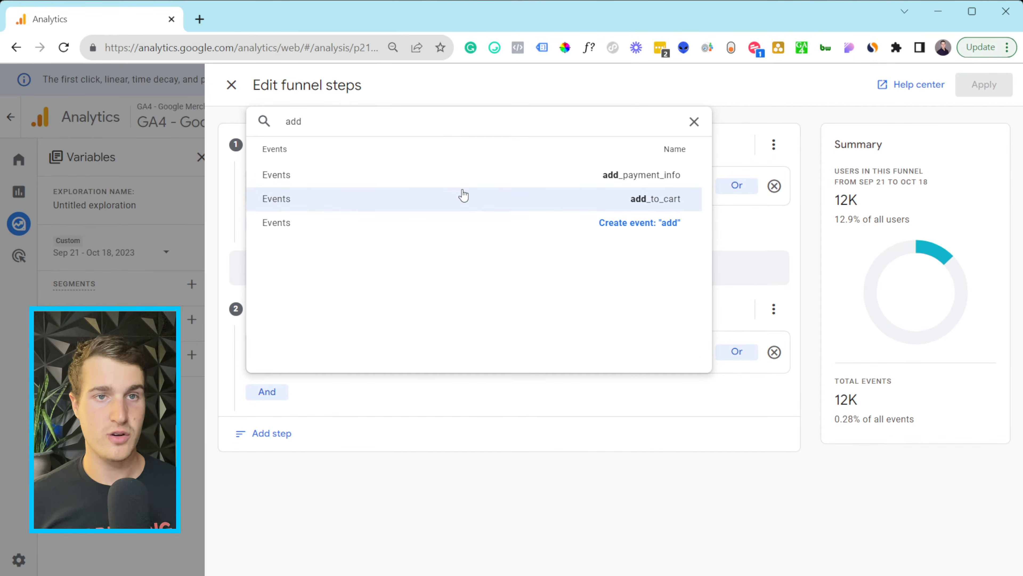
{"action": "left_click", "coordinate": [463, 197]}
- Add a third step named 'Add payment Info' using add_payment_info, and start a fourth step
{"action": "left_click", "coordinate": [271, 429]}
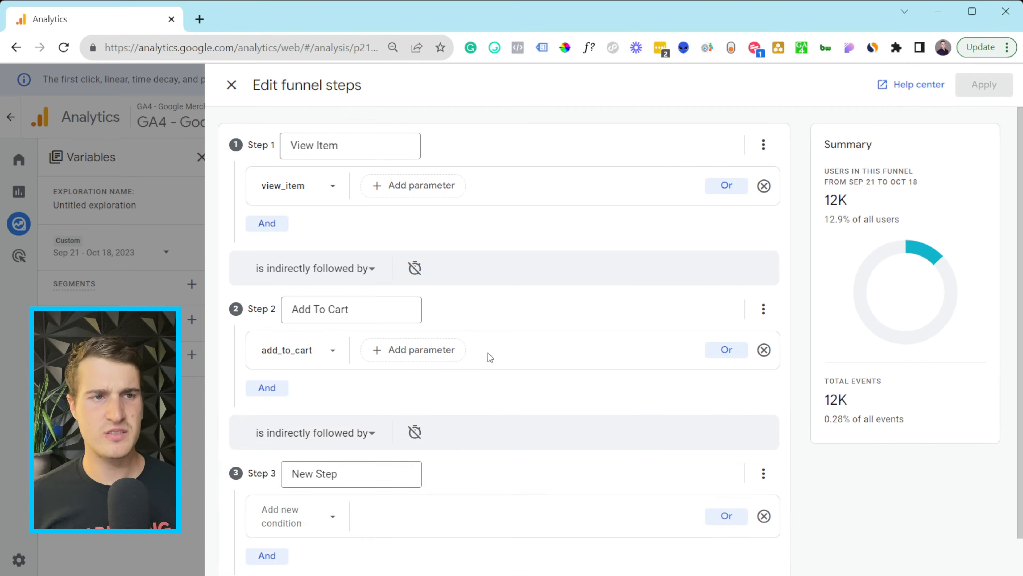
{"action": "scroll", "coordinate": [489, 352], "scroll_direction": "down", "scroll_amount": 2}
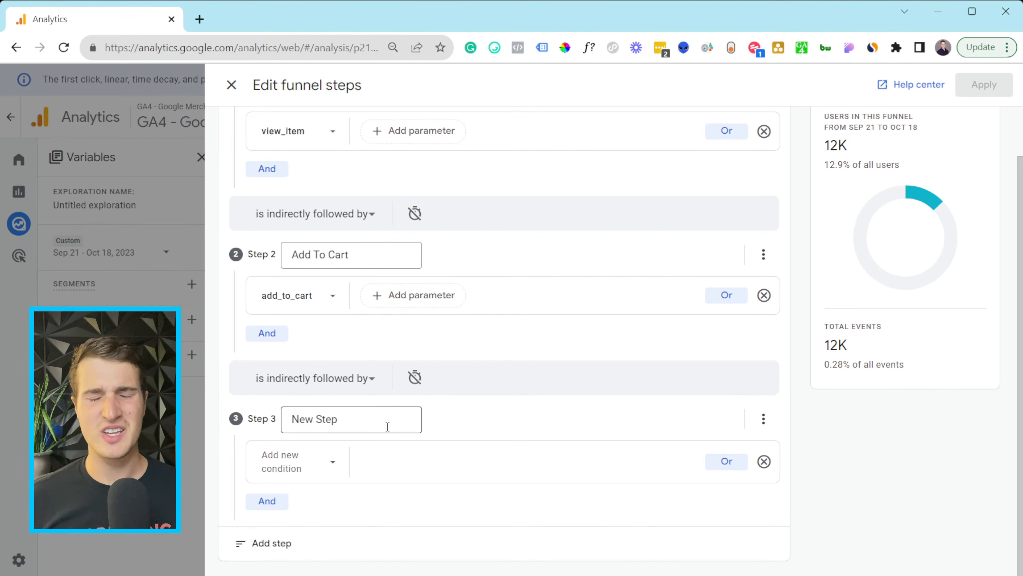
{"action": "scroll", "coordinate": [514, 393], "scroll_direction": "up", "scroll_amount": 2}
{"action": "scroll", "coordinate": [443, 403], "scroll_direction": "down", "scroll_amount": 2}
{"action": "triple_click", "coordinate": [370, 414]}
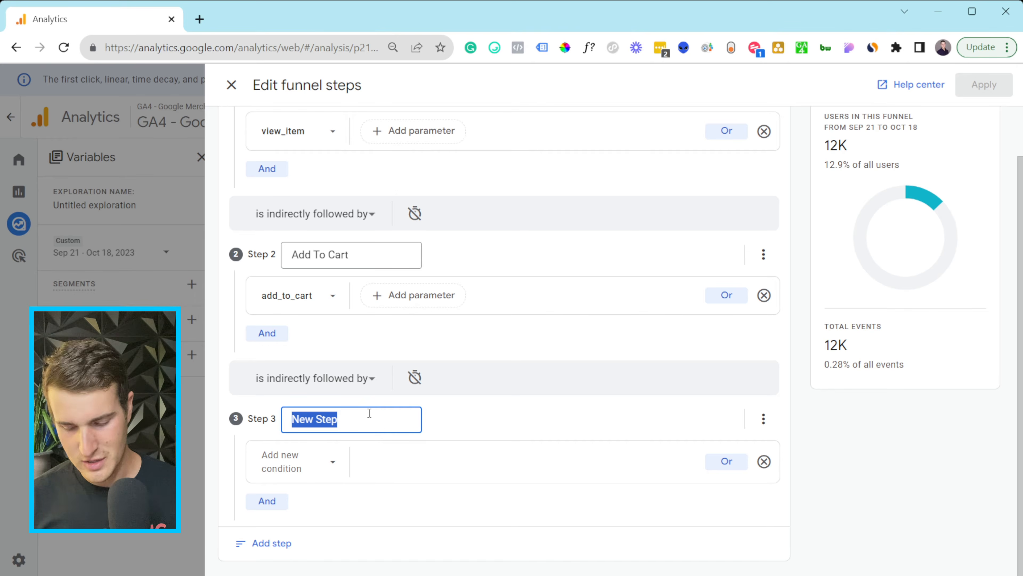
{"action": "key", "text": "BackSpace"}
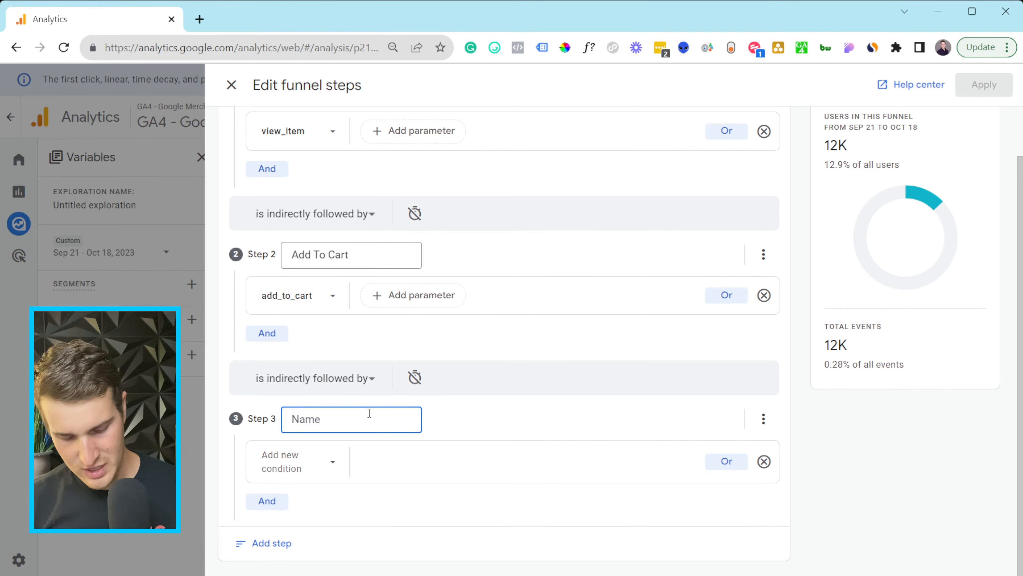
{"action": "type", "text": "Add p"}
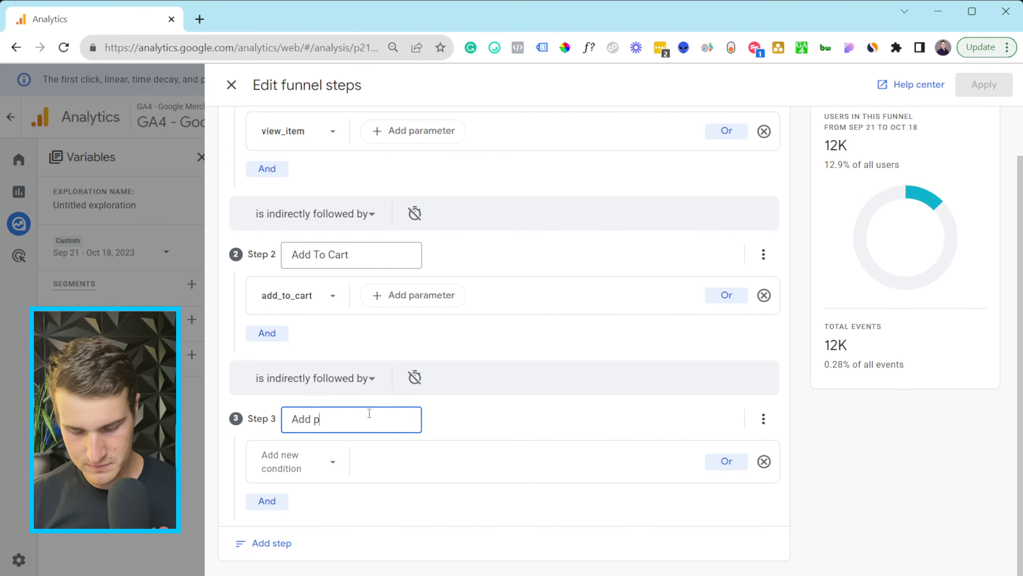
{"action": "type", "text": "ayment Info"}
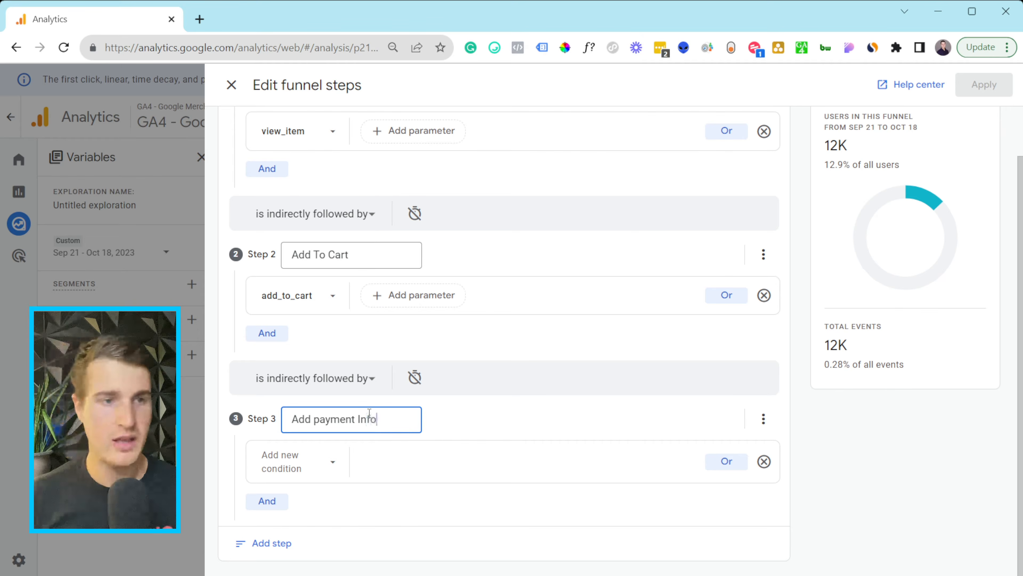
{"action": "left_click", "coordinate": [334, 454]}
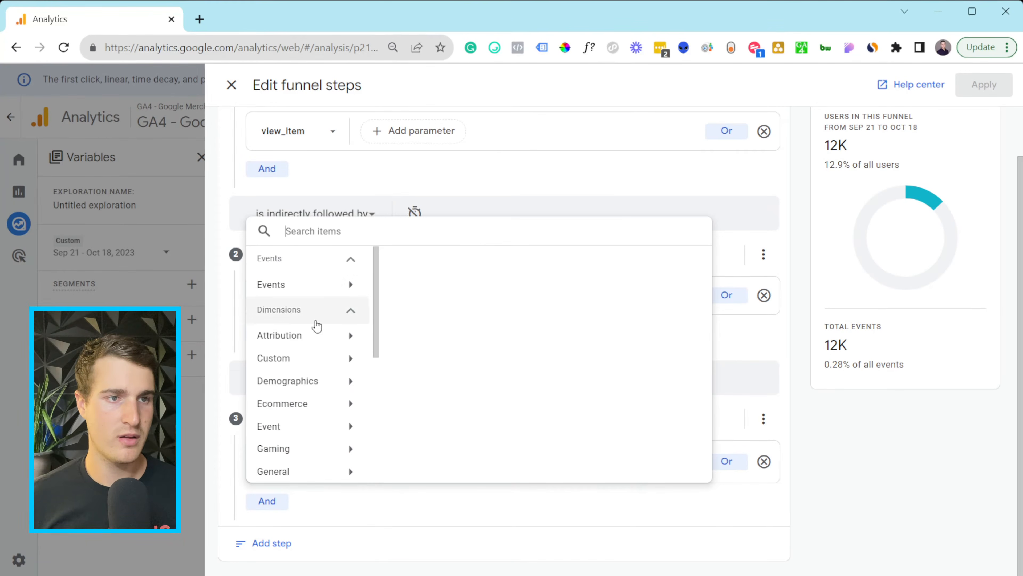
{"action": "left_click", "coordinate": [270, 287]}
{"action": "left_click", "coordinate": [461, 283]}
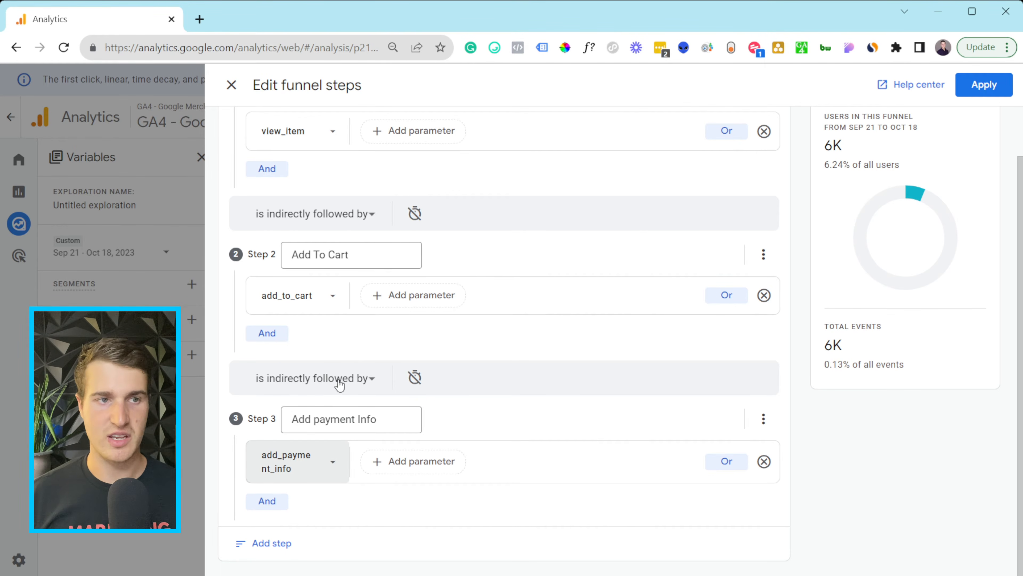
{"action": "left_click", "coordinate": [276, 544]}
- Name step 4 'Purchase' and base it on the purchase event
{"action": "scroll", "coordinate": [427, 407], "scroll_direction": "down", "scroll_amount": 3}
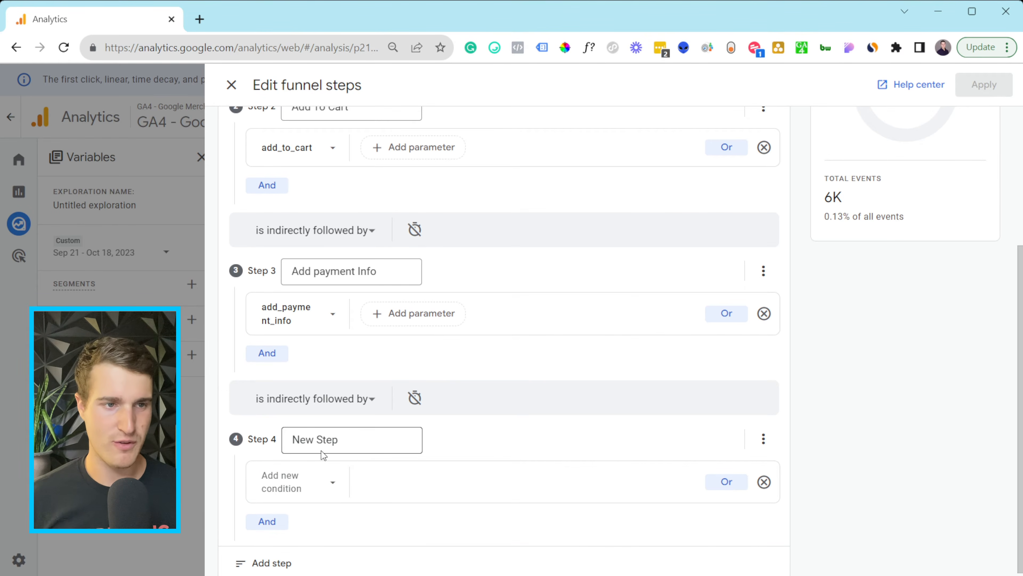
{"action": "left_click", "coordinate": [323, 438]}
{"action": "triple_click", "coordinate": [322, 438]}
{"action": "key", "text": "BackSpace"}
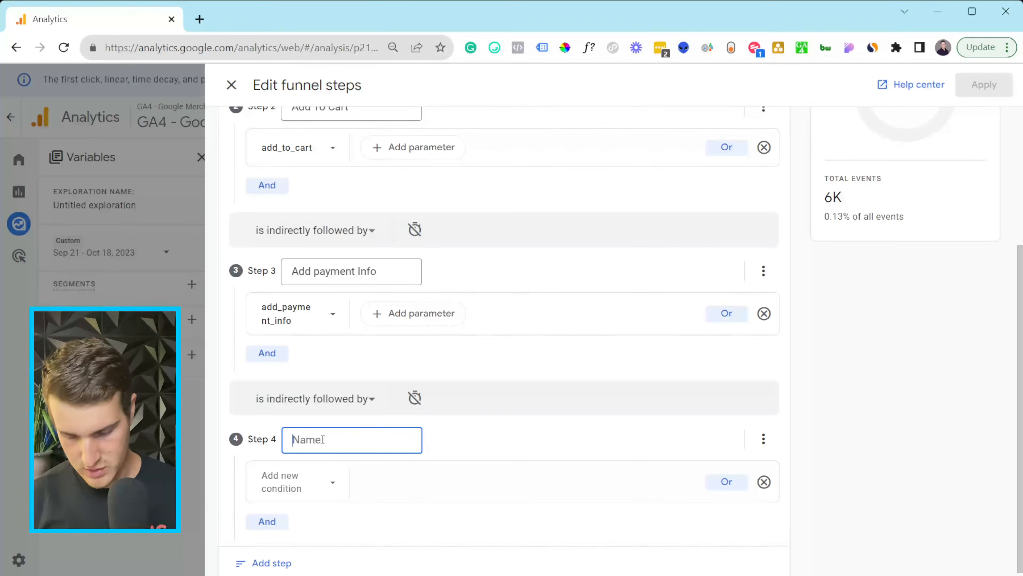
{"action": "type", "text": "Purchase"}
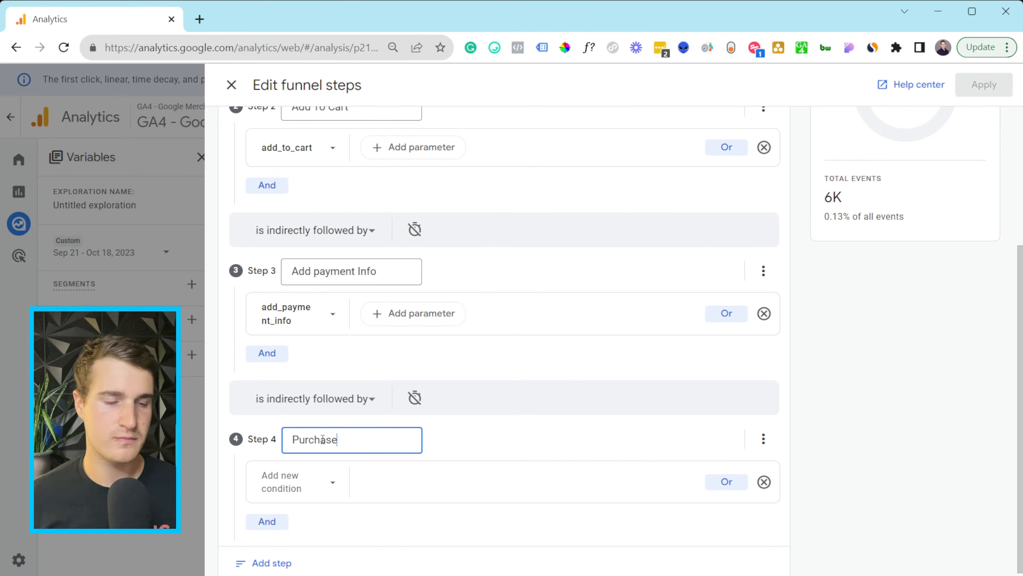
{"action": "left_click", "coordinate": [314, 485]}
{"action": "left_click", "coordinate": [302, 306]}
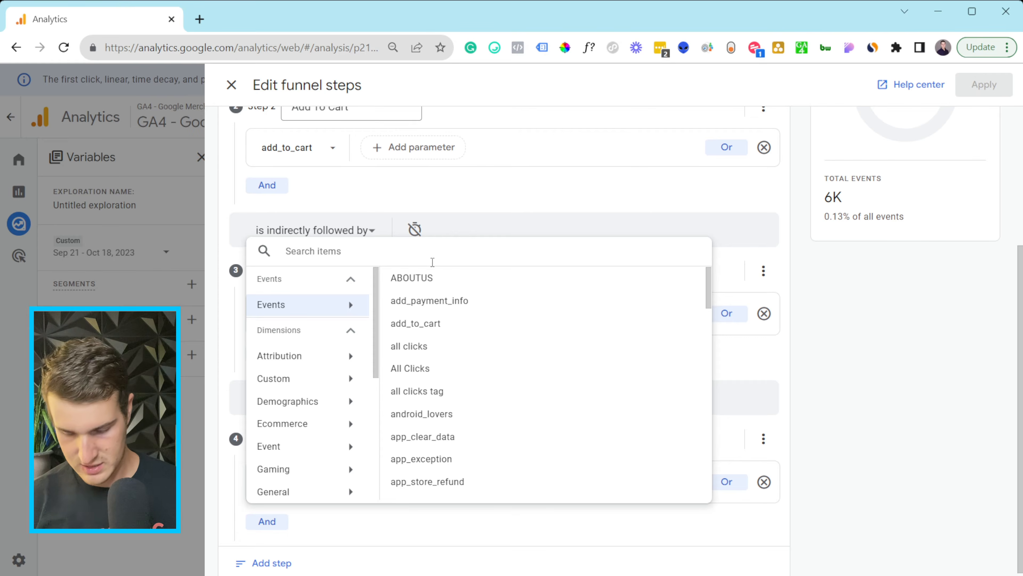
{"action": "type", "text": "purchase"}
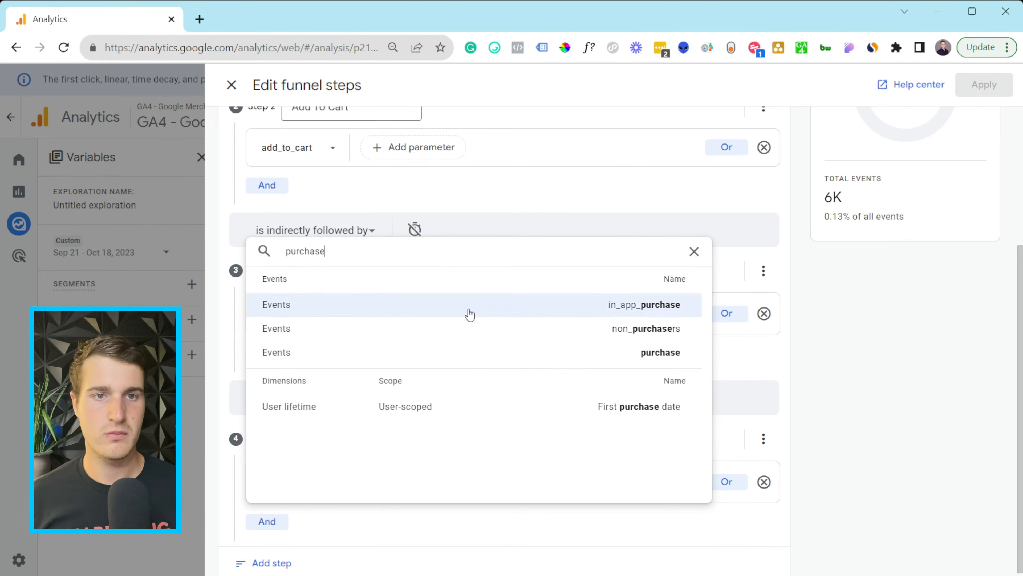
{"action": "left_click", "coordinate": [477, 353]}
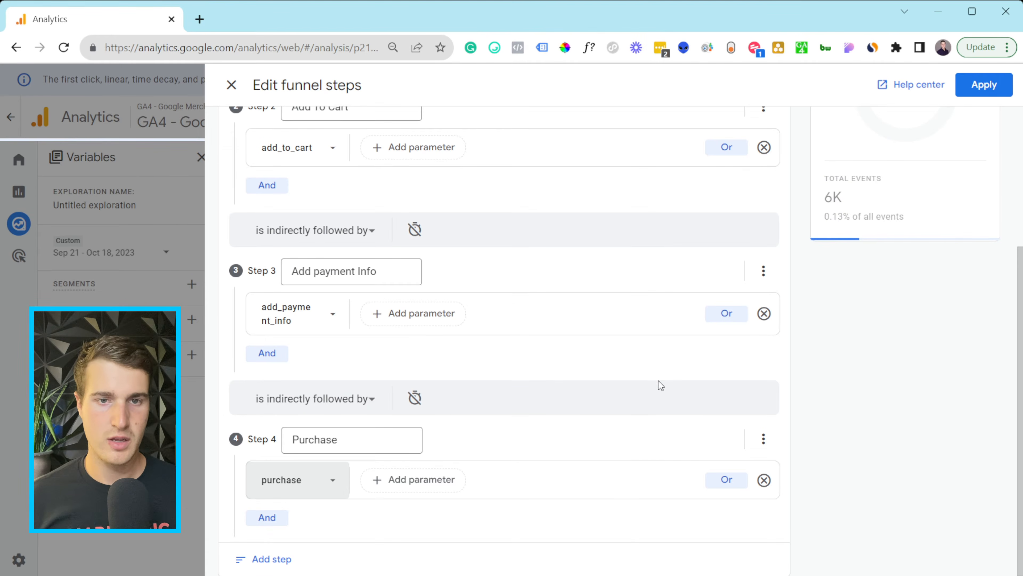
- Keep the funnel steps set to indirectly followed by
{"action": "scroll", "coordinate": [660, 368], "scroll_direction": "down", "scroll_amount": 1}
{"action": "scroll", "coordinate": [368, 525], "scroll_direction": "up", "scroll_amount": 2}
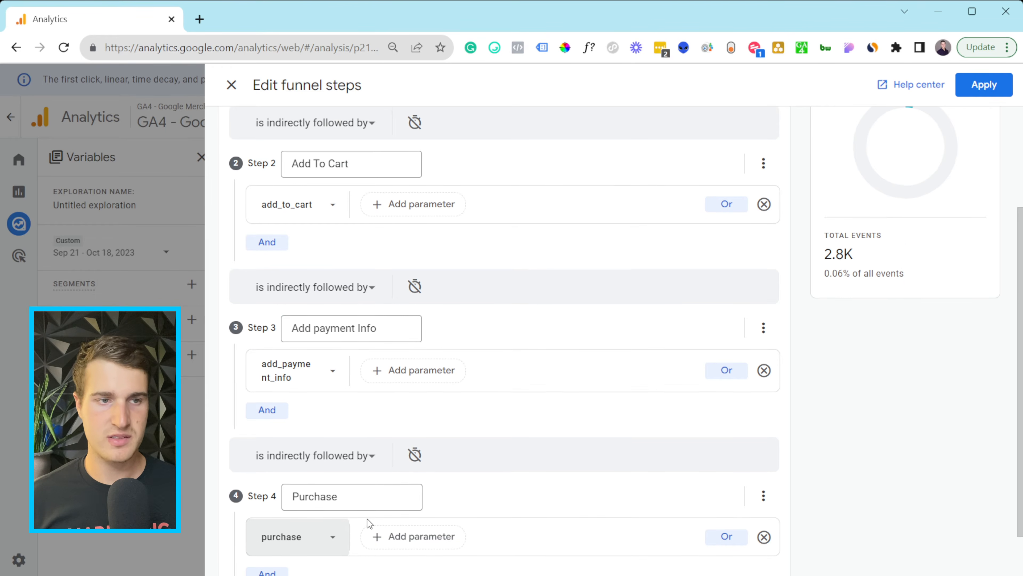
{"action": "left_click", "coordinate": [324, 287]}
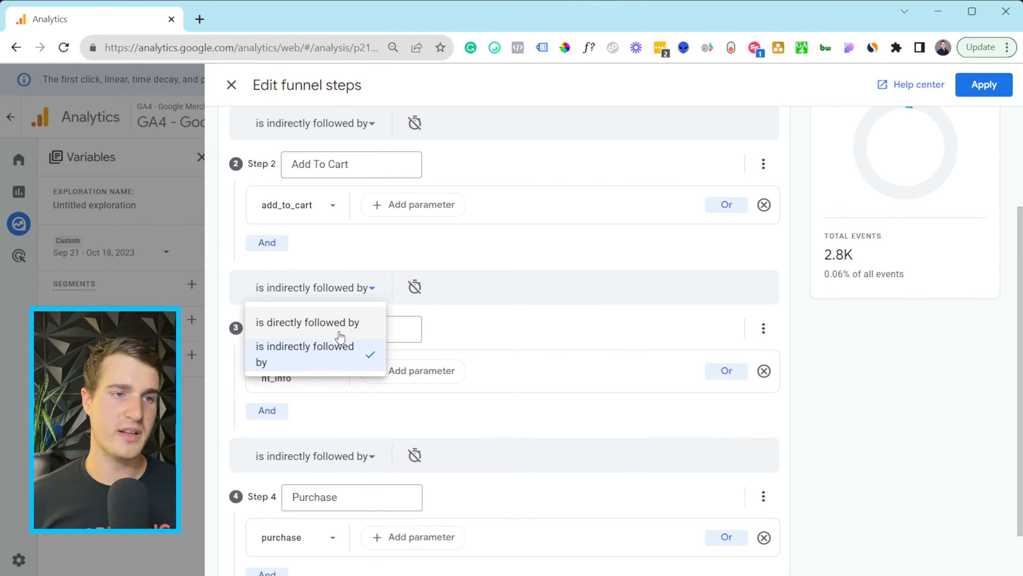
{"action": "left_click", "coordinate": [449, 290]}
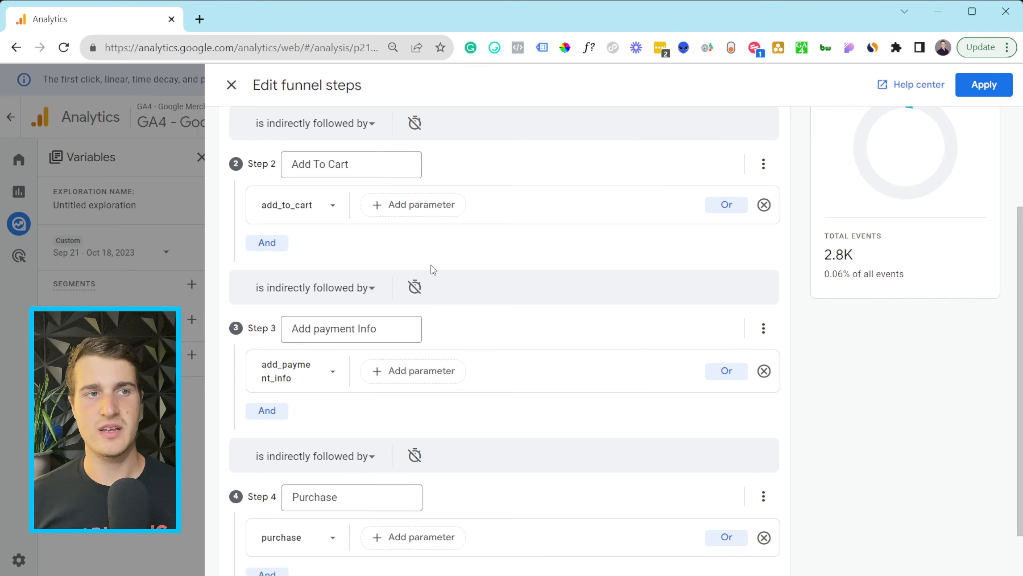
{"action": "scroll", "coordinate": [431, 265], "scroll_direction": "up", "scroll_amount": 4}
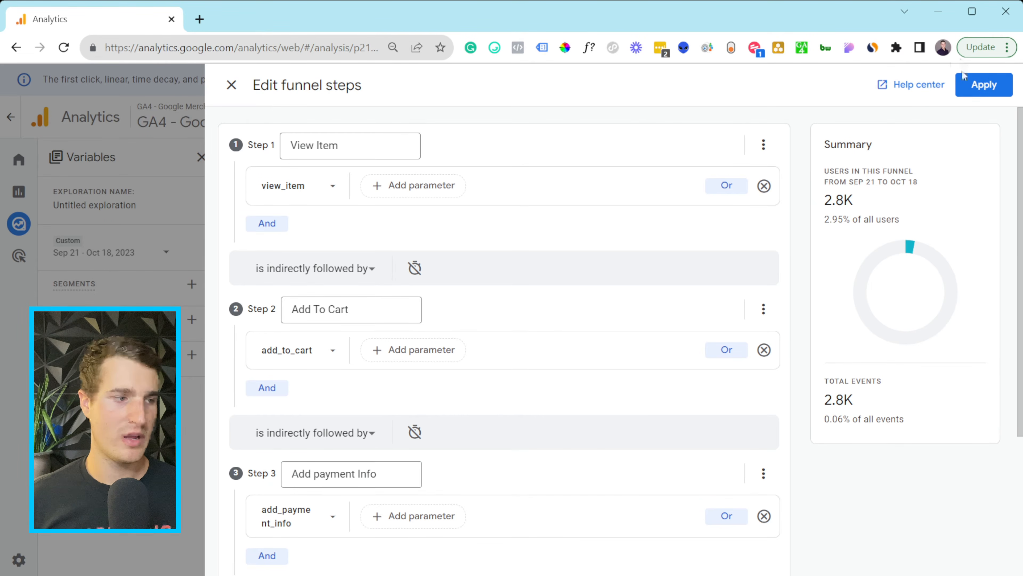
- Apply the funnel and read the values: 2,818 users (7.9%) reach Purchase from 35,733 View Item
{"action": "left_click", "coordinate": [968, 87]}
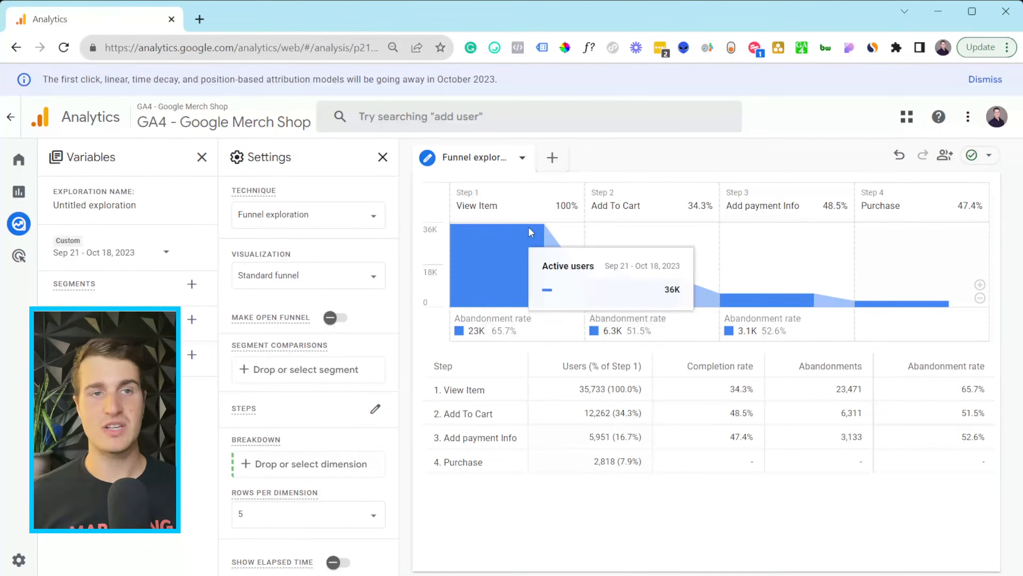
{"action": "mouse_move", "coordinate": [631, 295]}
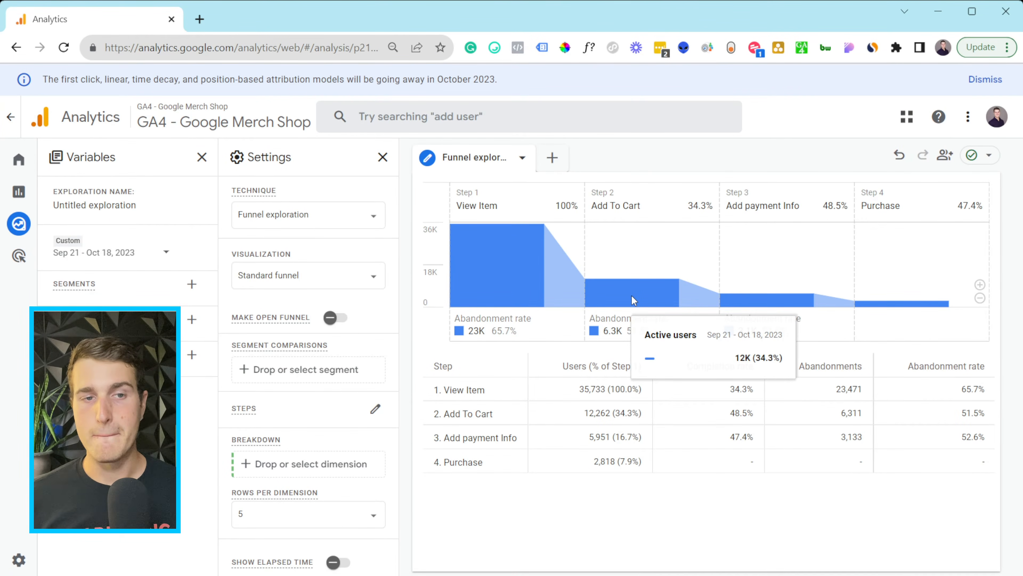